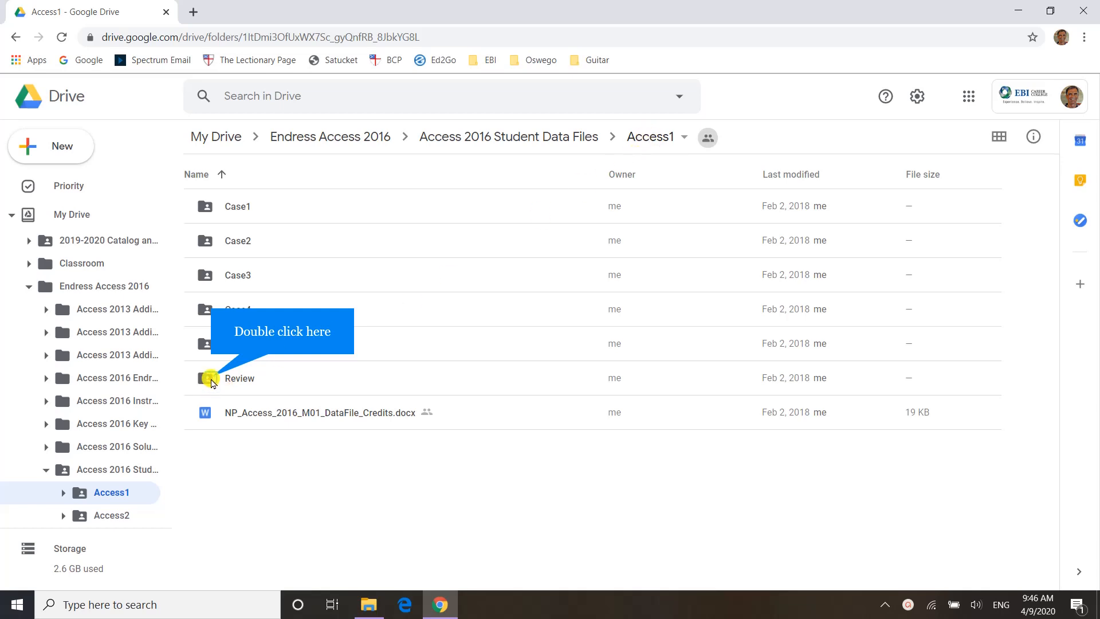
Step: Open the Review folder in Access1 and download Company.accdb, Items.png and Supplies.xlsx
{"action": "double_click", "coordinate": [210, 378]}
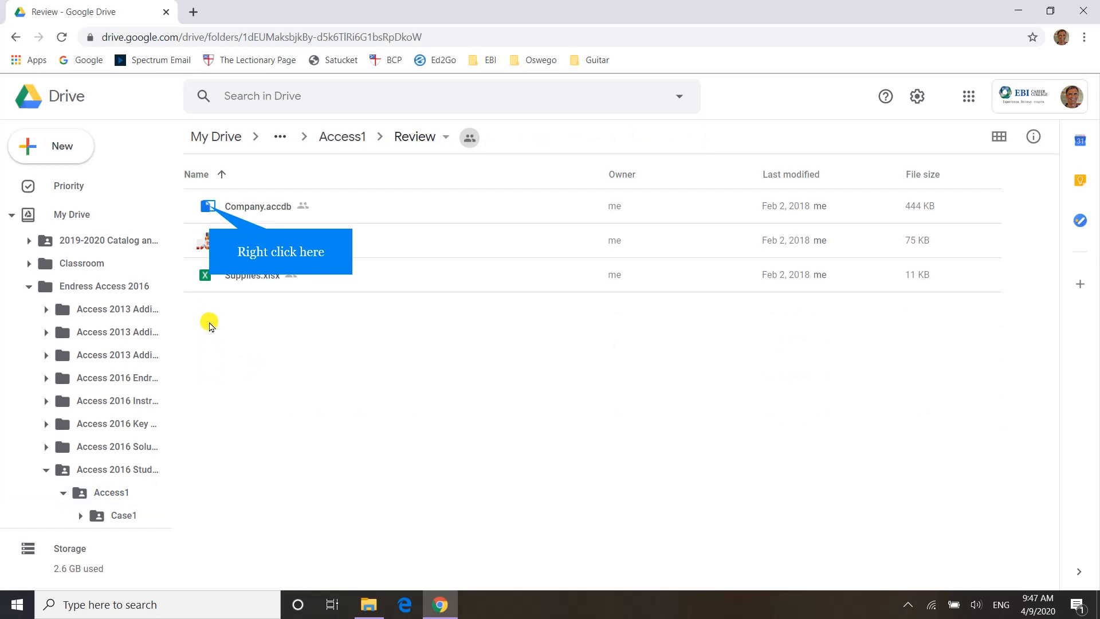
{"action": "right_click", "coordinate": [209, 207]}
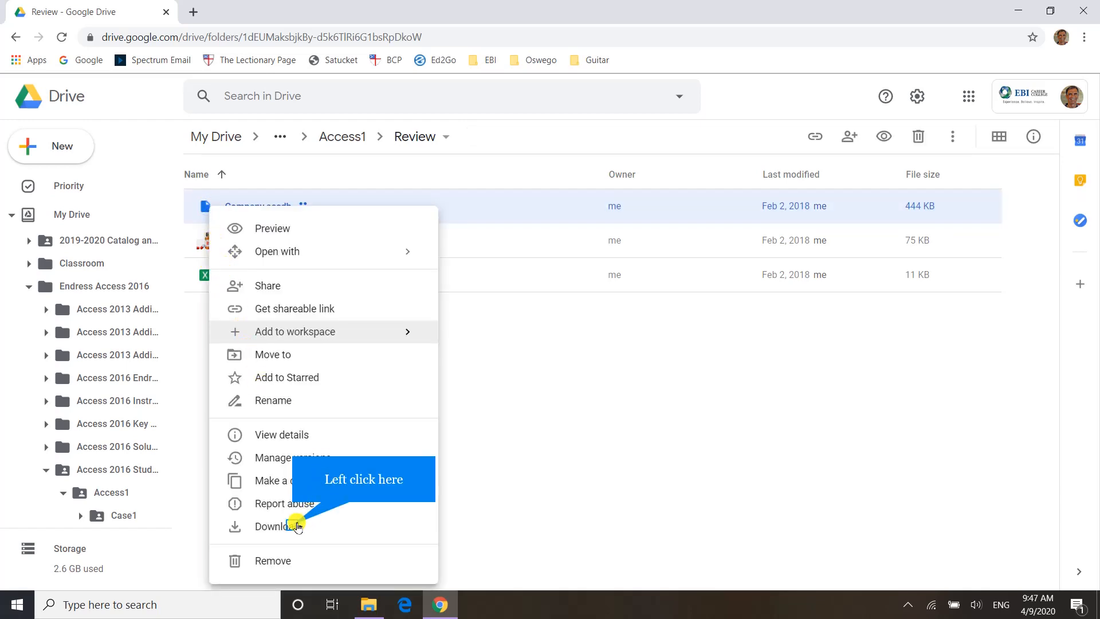
{"action": "left_click", "coordinate": [293, 525]}
{"action": "left_click", "coordinate": [239, 241]}
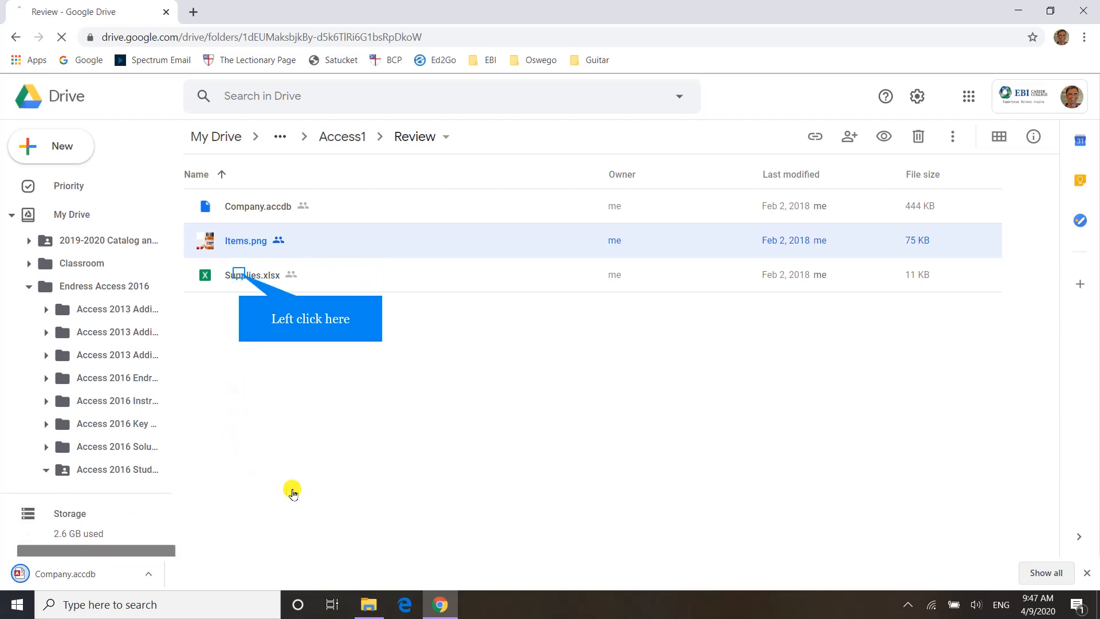
{"action": "left_click", "coordinate": [239, 277]}
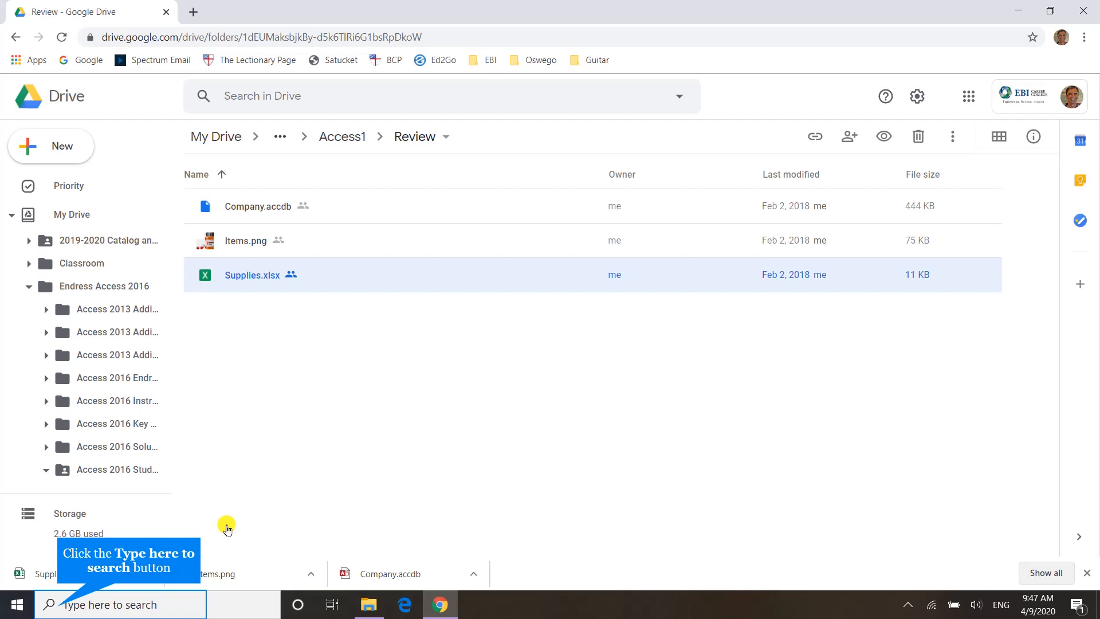
Step: Search Windows for Access and launch the Access app
{"action": "left_click", "coordinate": [57, 606]}
{"action": "type", "text": "A"}
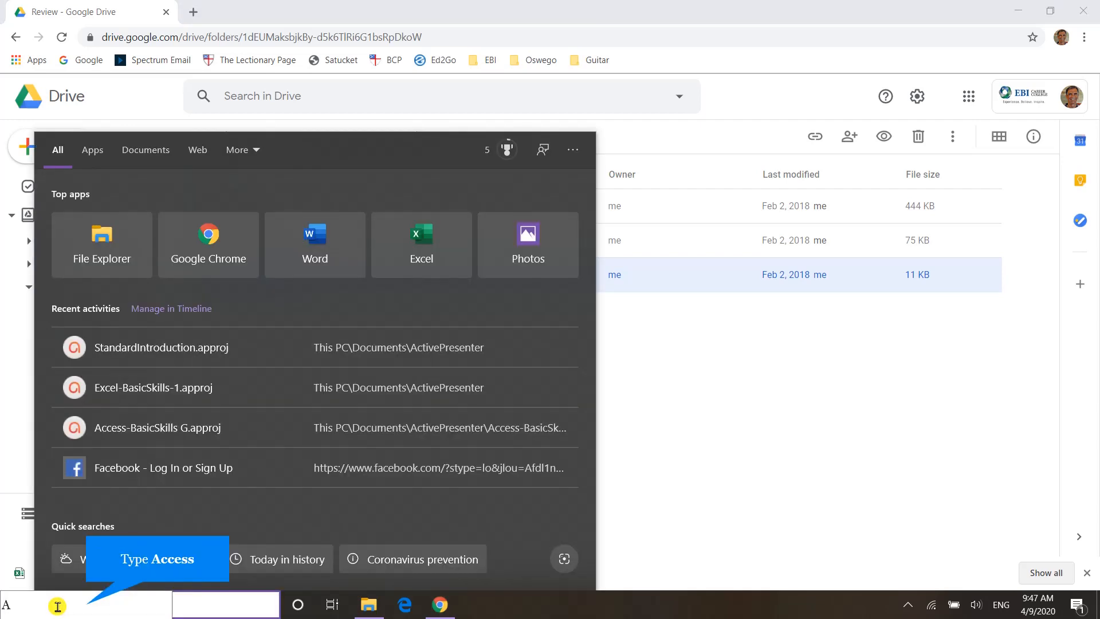
{"action": "type", "text": "ccess"}
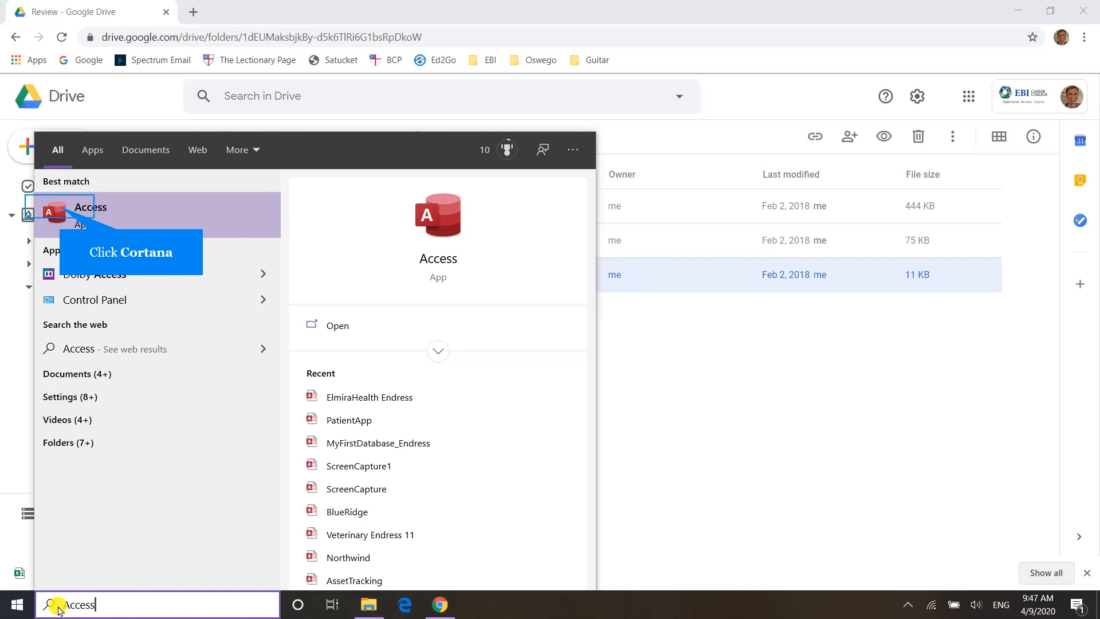
{"action": "left_click", "coordinate": [59, 207]}
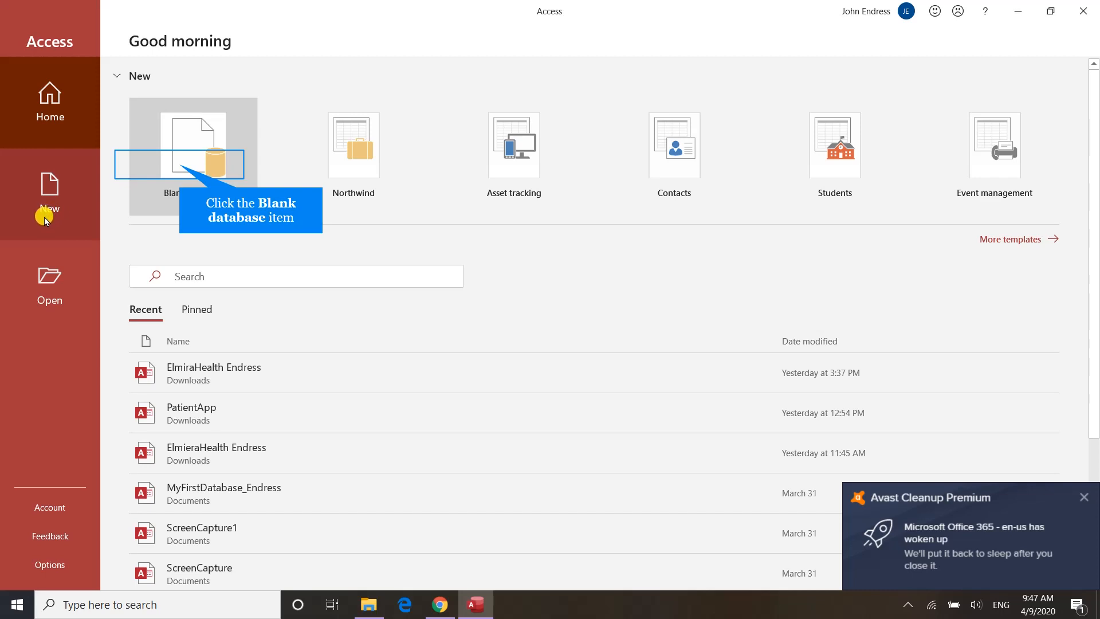
Step: Start a blank database and name the file "Vendor" followed by the owner's surname and "1"
{"action": "left_click", "coordinate": [179, 169]}
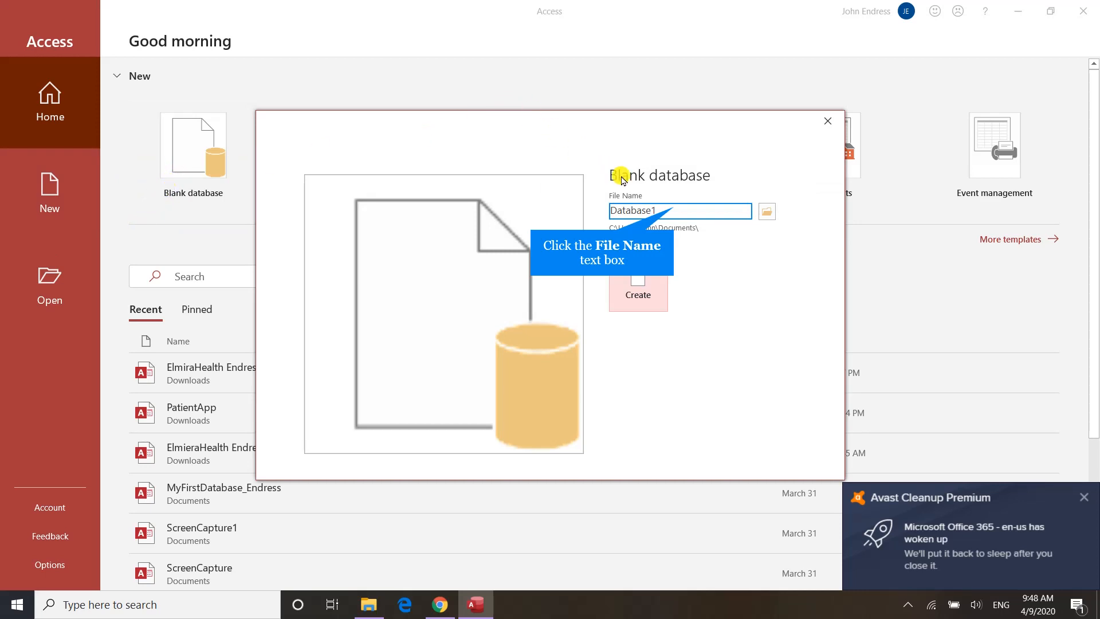
{"action": "left_click", "coordinate": [678, 205]}
{"action": "type", "text": "Ve"}
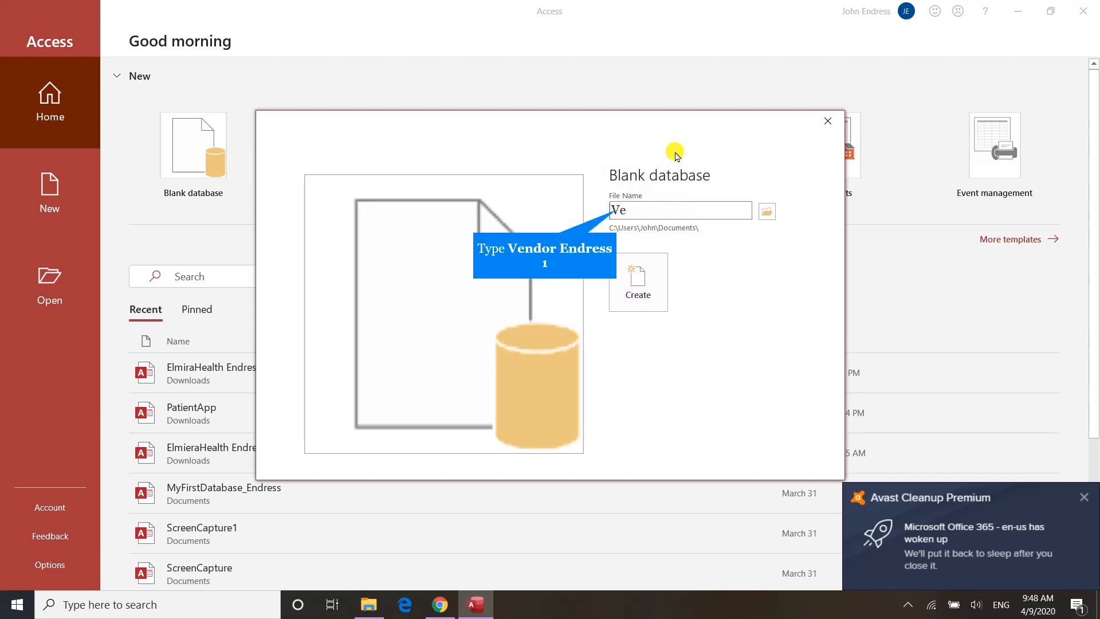
{"action": "type", "text": "ndor Endress 1"}
{"action": "key", "text": "Tab"}
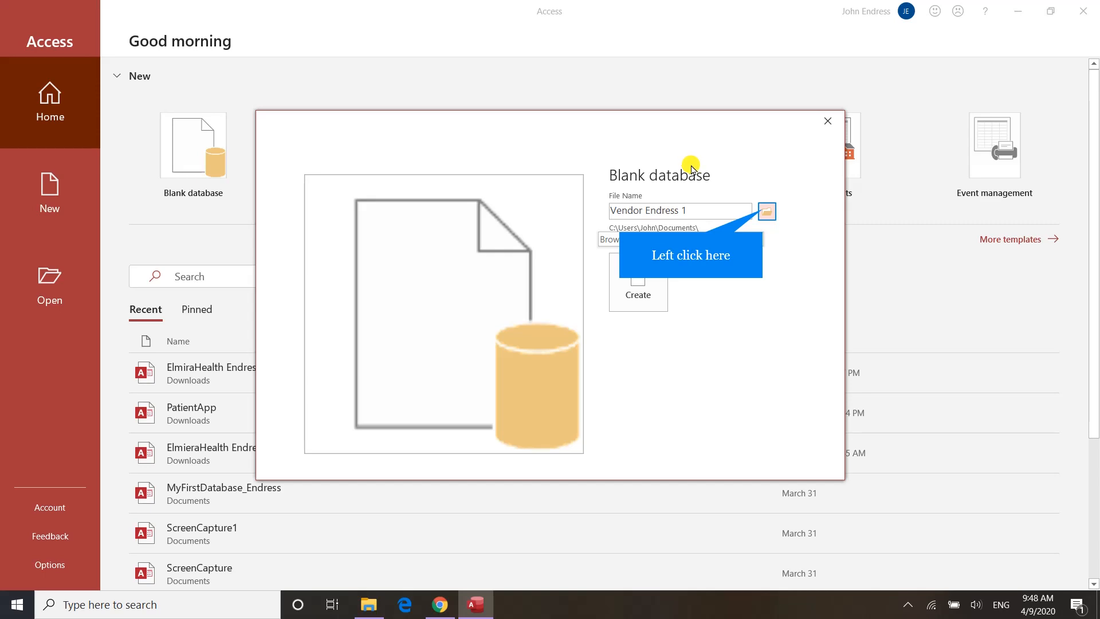
Step: Choose the Downloads folder as the location and create the blank database there
{"action": "left_click", "coordinate": [766, 212]}
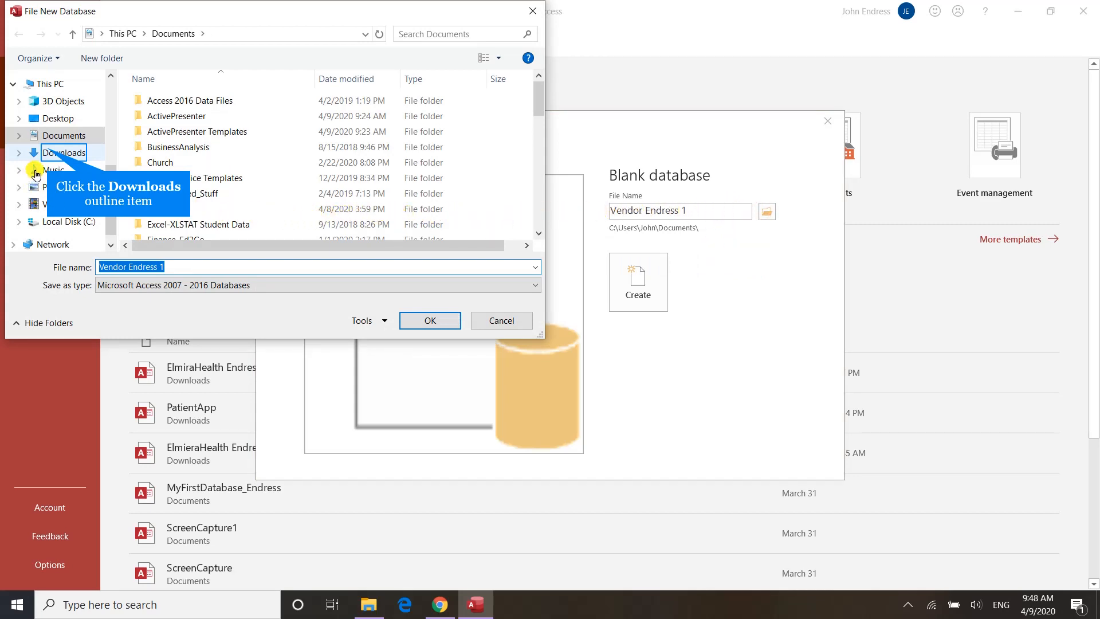
{"action": "left_click", "coordinate": [45, 153]}
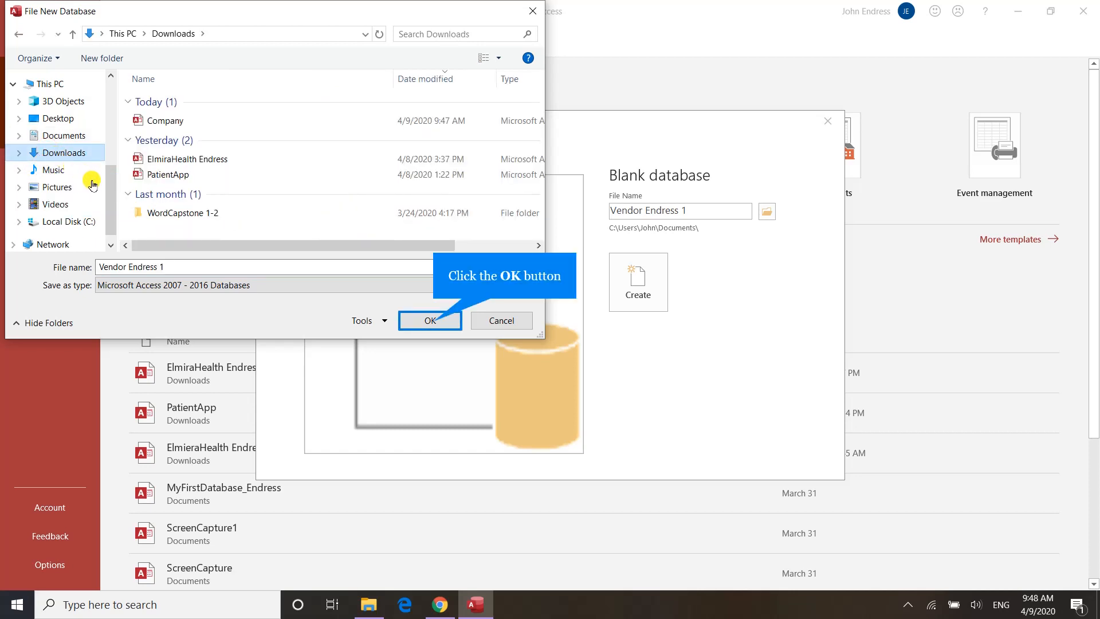
{"action": "left_click", "coordinate": [433, 324]}
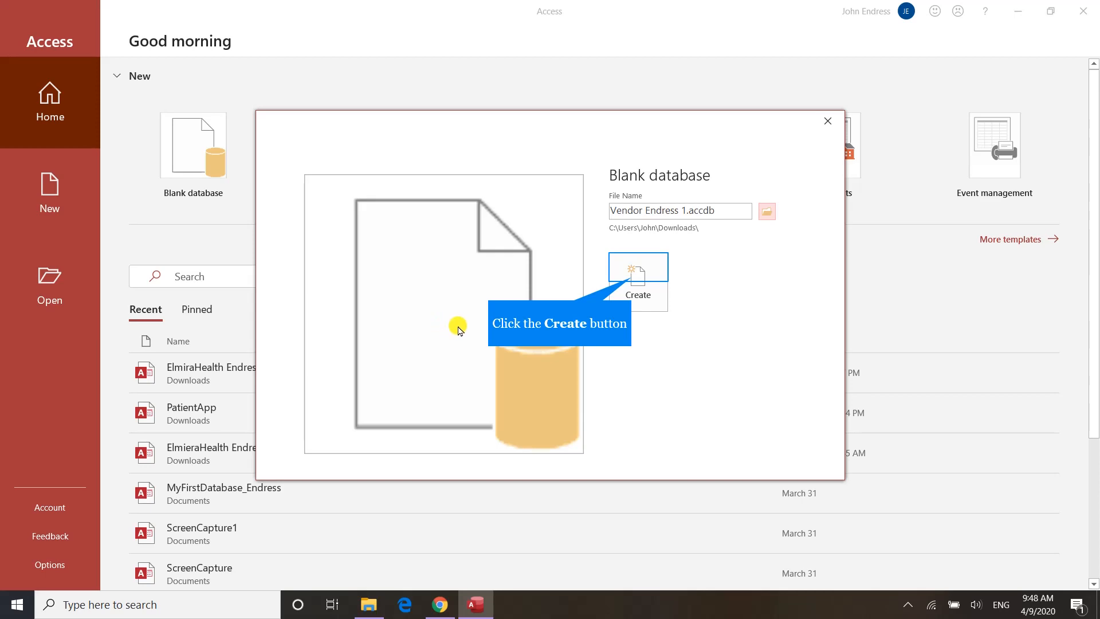
{"action": "left_click", "coordinate": [635, 280]}
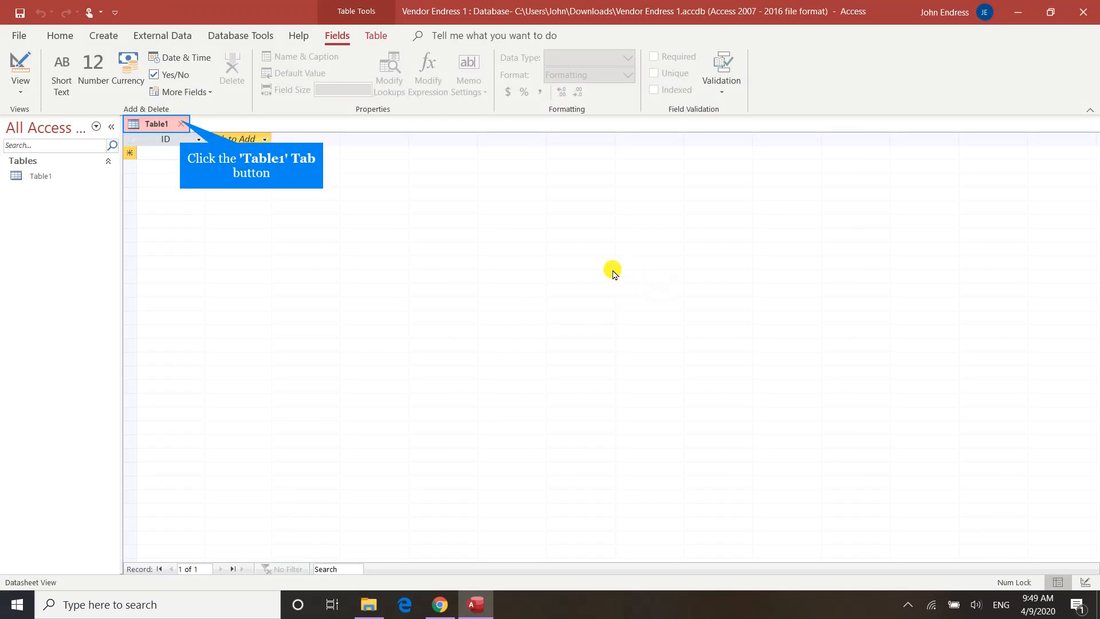
Step: Close the default Table1 datasheet and start a new table in Design view
{"action": "left_click", "coordinate": [181, 122]}
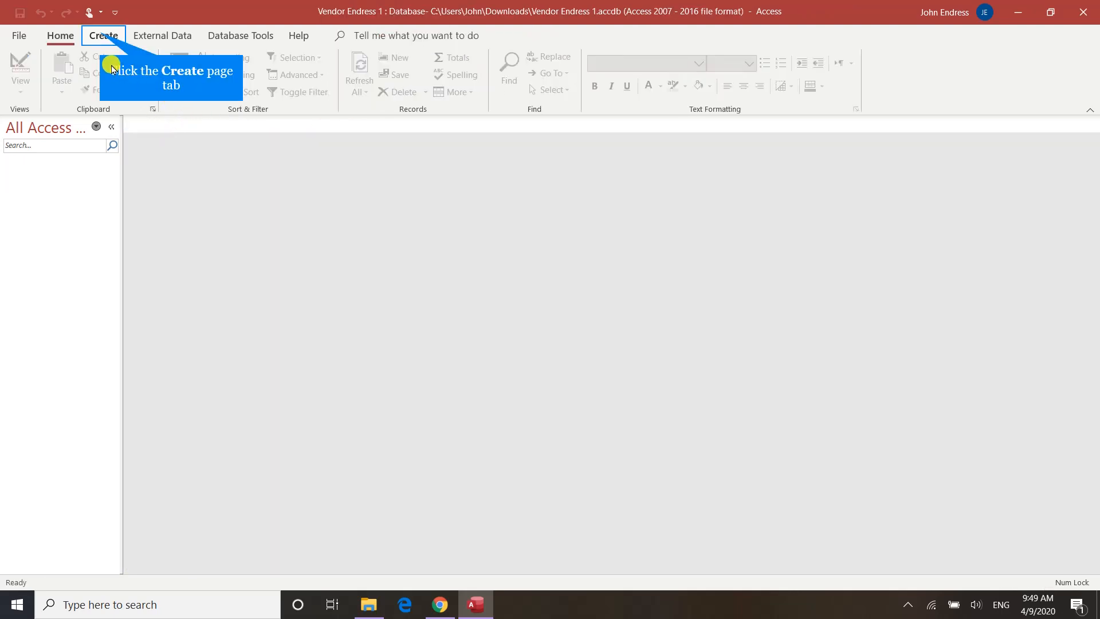
{"action": "left_click", "coordinate": [100, 37]}
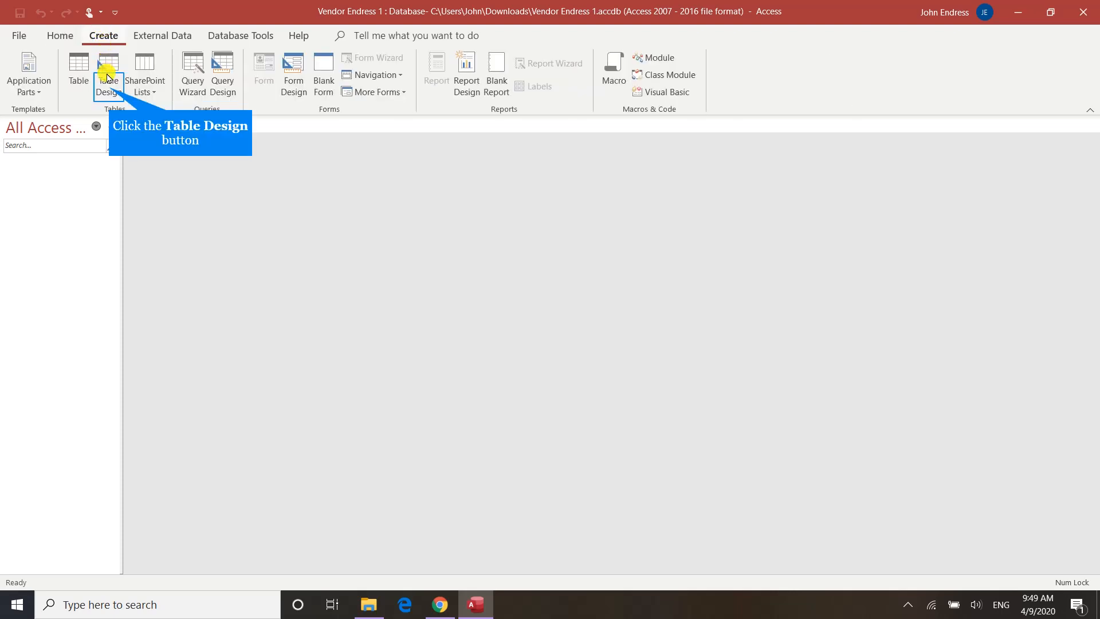
{"action": "left_click", "coordinate": [109, 91]}
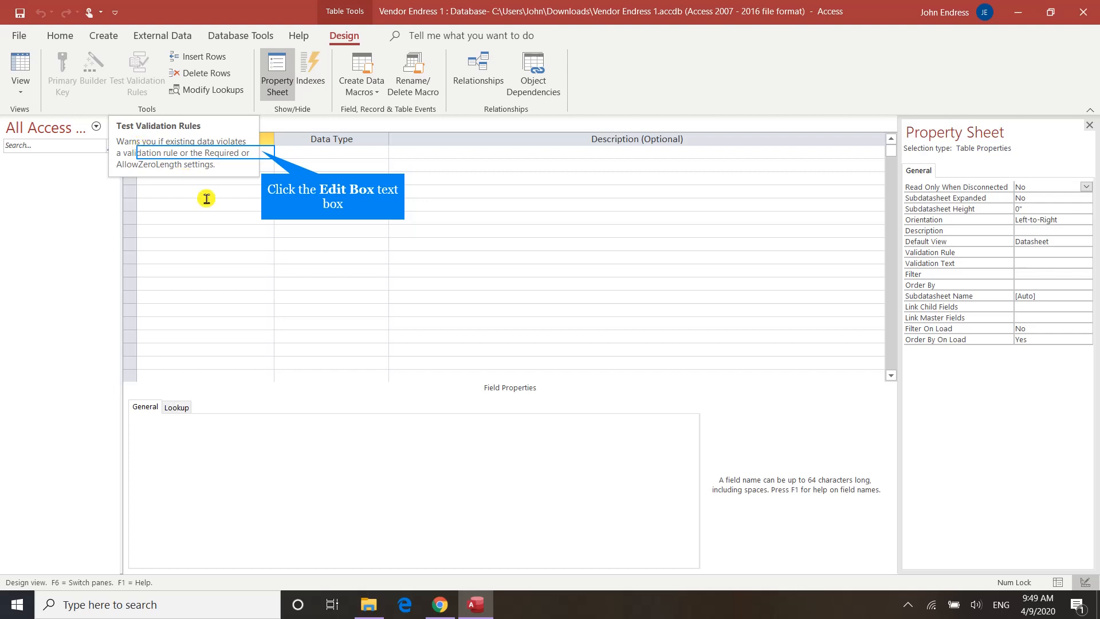
Step: Define the table's first field as SupplierID with the Short Text data type and no description
{"action": "left_click", "coordinate": [260, 155]}
{"action": "type", "text": "Sup"}
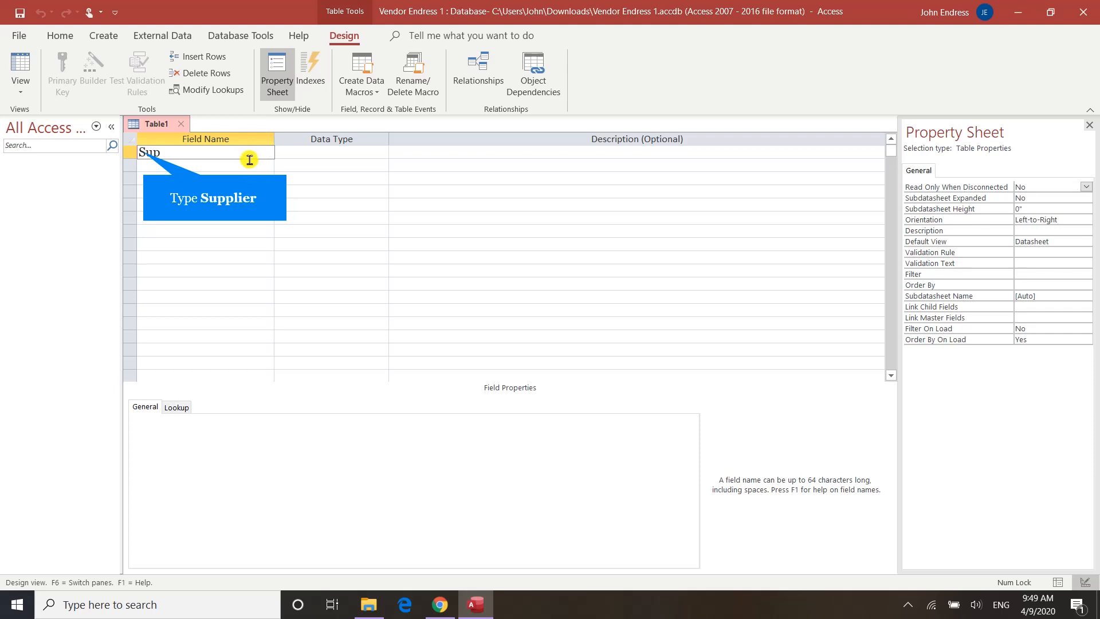
{"action": "type", "text": "plier"}
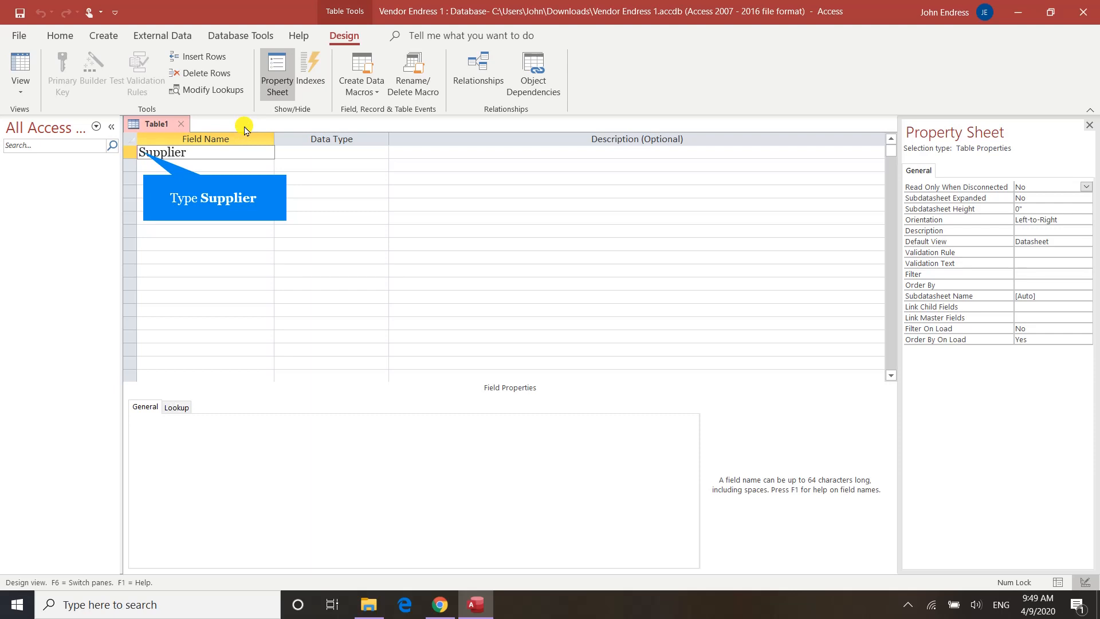
{"action": "key", "text": "BackSpace"}
{"action": "type", "text": "I"}
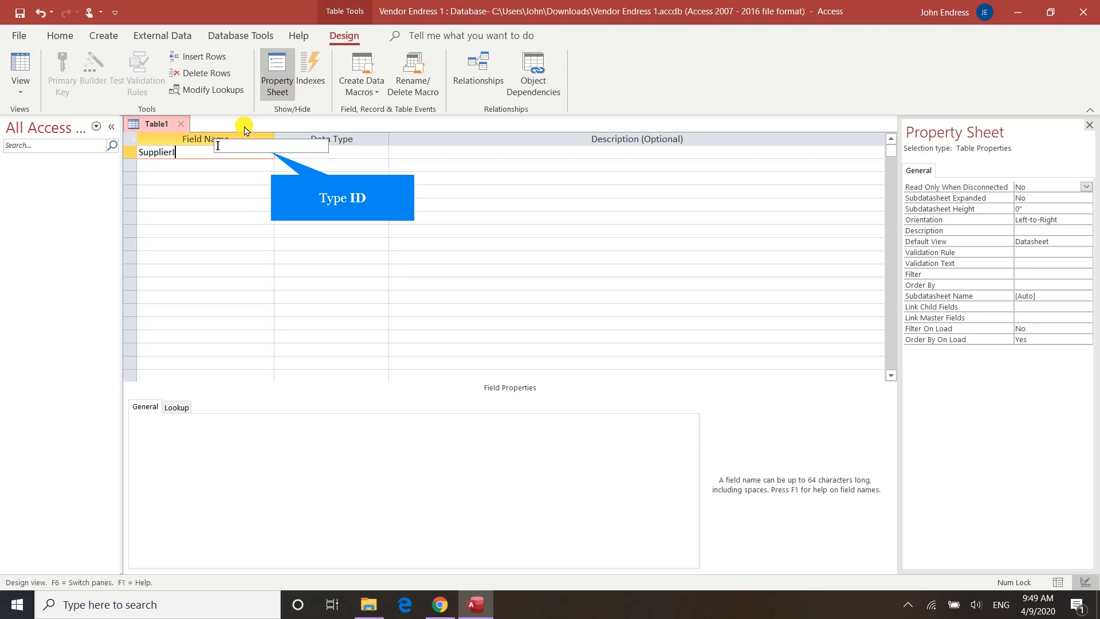
{"action": "type", "text": "D"}
{"action": "key", "text": "Tab"}
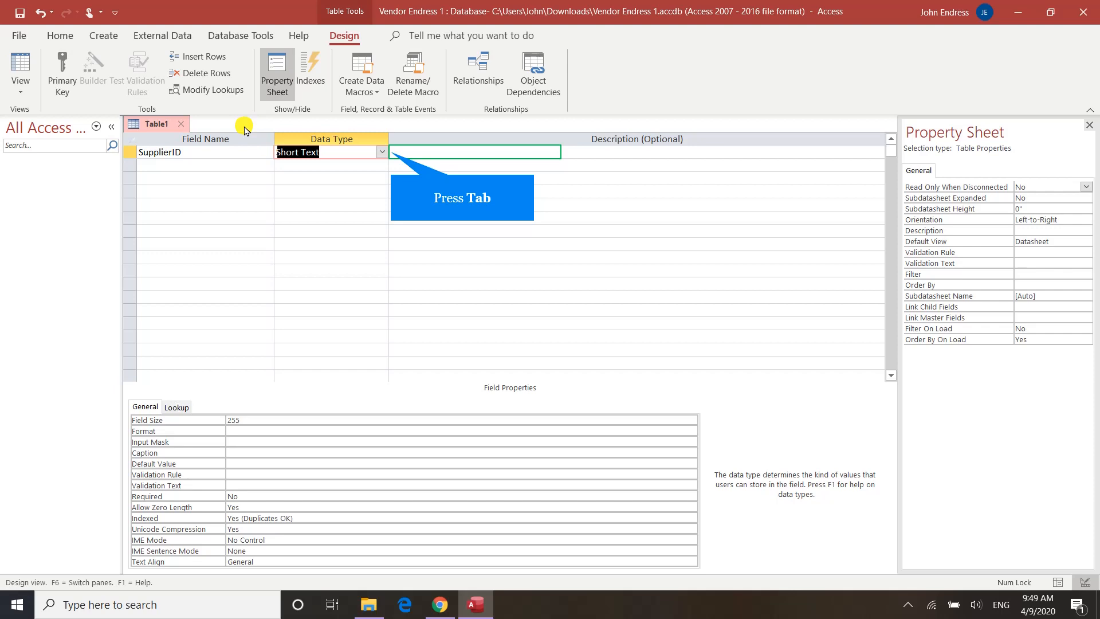
{"action": "key", "text": "Tab"}
{"action": "key", "text": "Tab"}
Step: Add the fields Company and Category below SupplierID, both as Short Text
{"action": "type", "text": "C"}
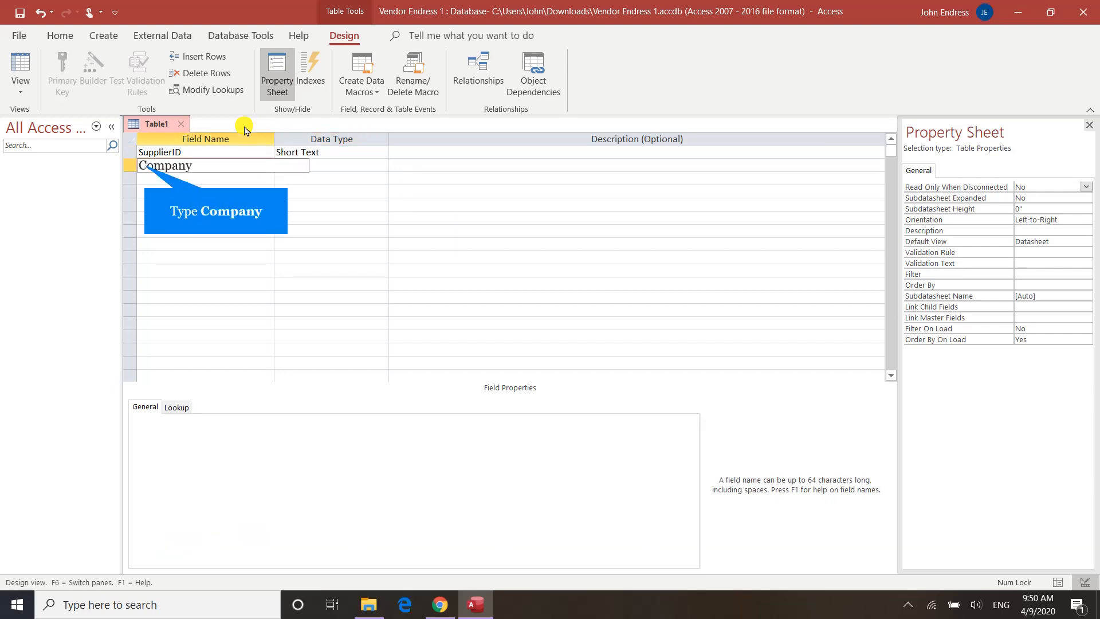
{"action": "key", "text": "Tab"}
{"action": "key", "text": "Tab"}
{"action": "type", "text": "C"}
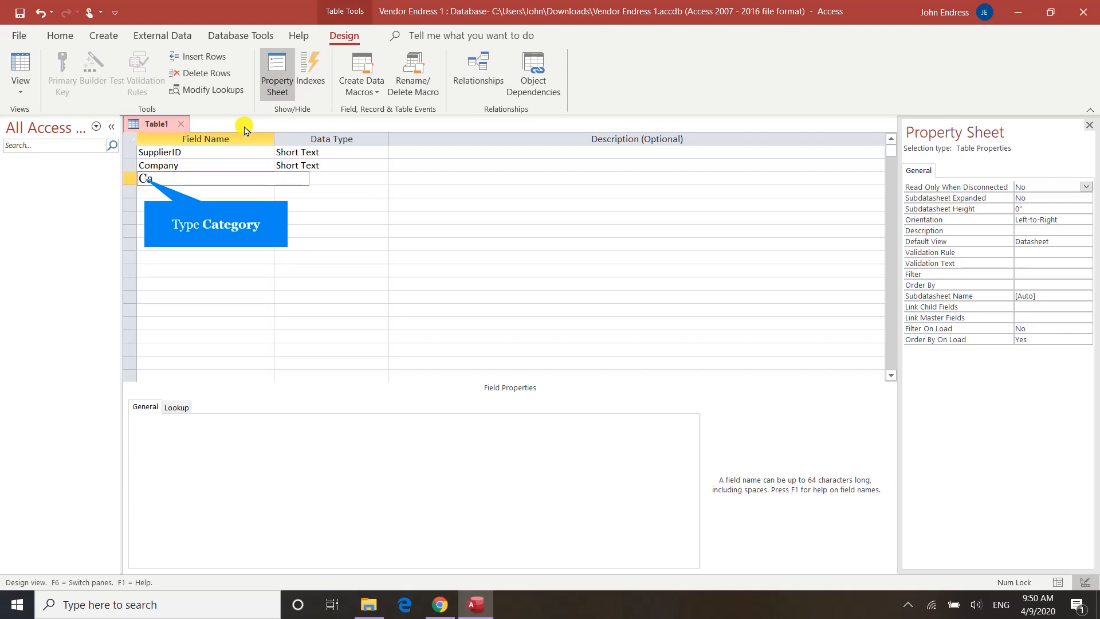
{"action": "type", "text": "ateg"}
{"action": "key", "text": "Tab"}
{"action": "key", "text": "Tab"}
{"action": "key", "text": "Tab"}
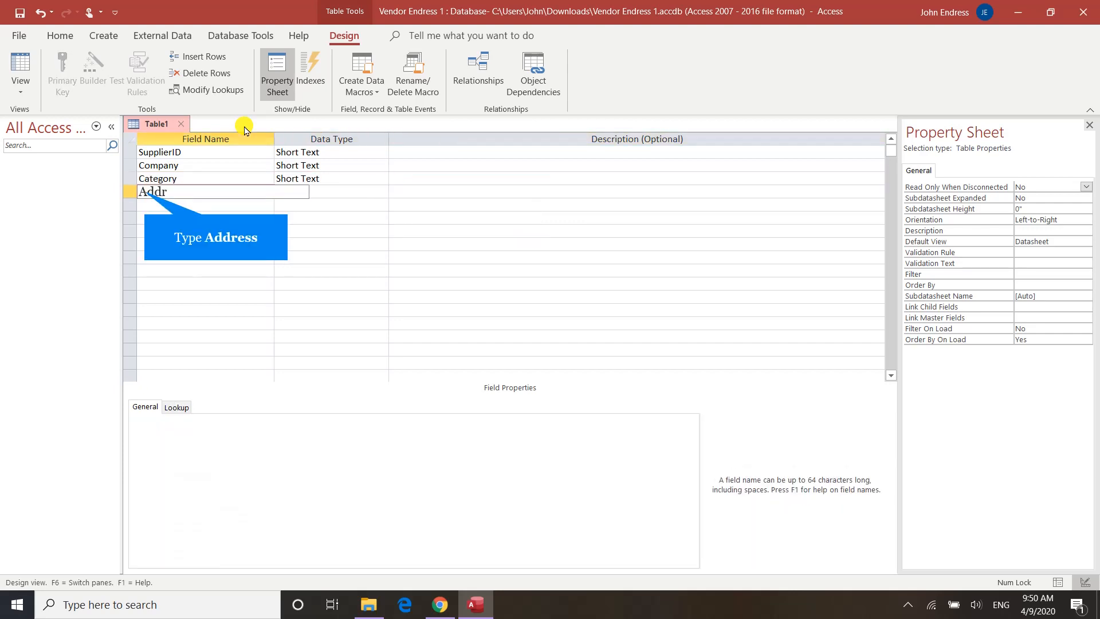
Step: Add the fields Address and City below Category, both as Short Text
{"action": "type", "text": "Address"}
{"action": "key", "text": "Tab"}
{"action": "key", "text": "Tab"}
{"action": "key", "text": "Tab"}
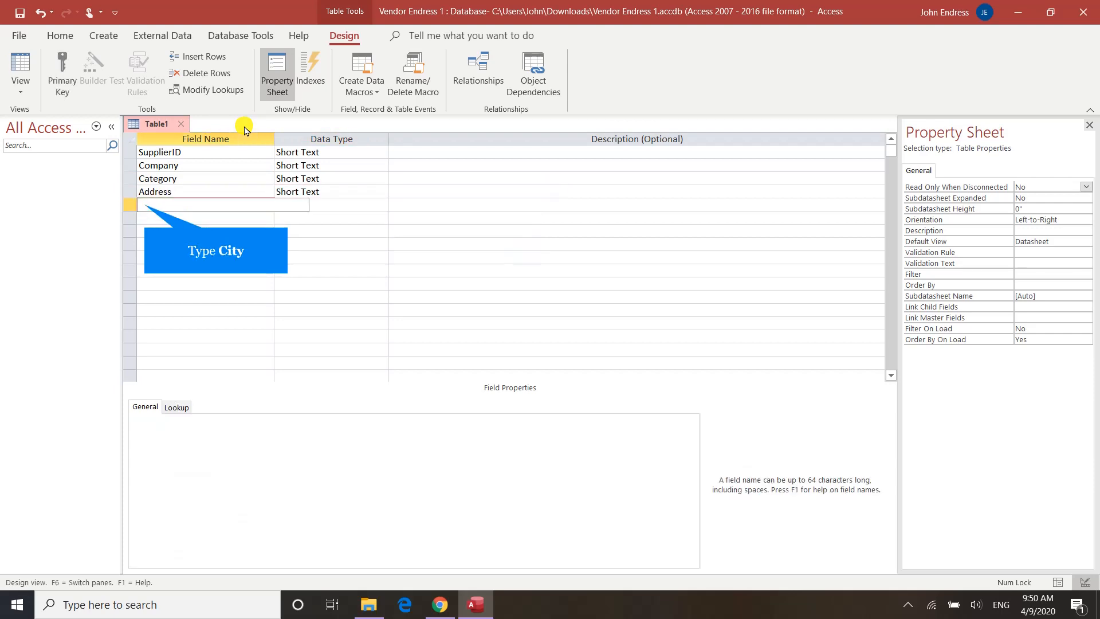
{"action": "type", "text": "City"}
{"action": "key", "text": "Tab"}
{"action": "key", "text": "Tab"}
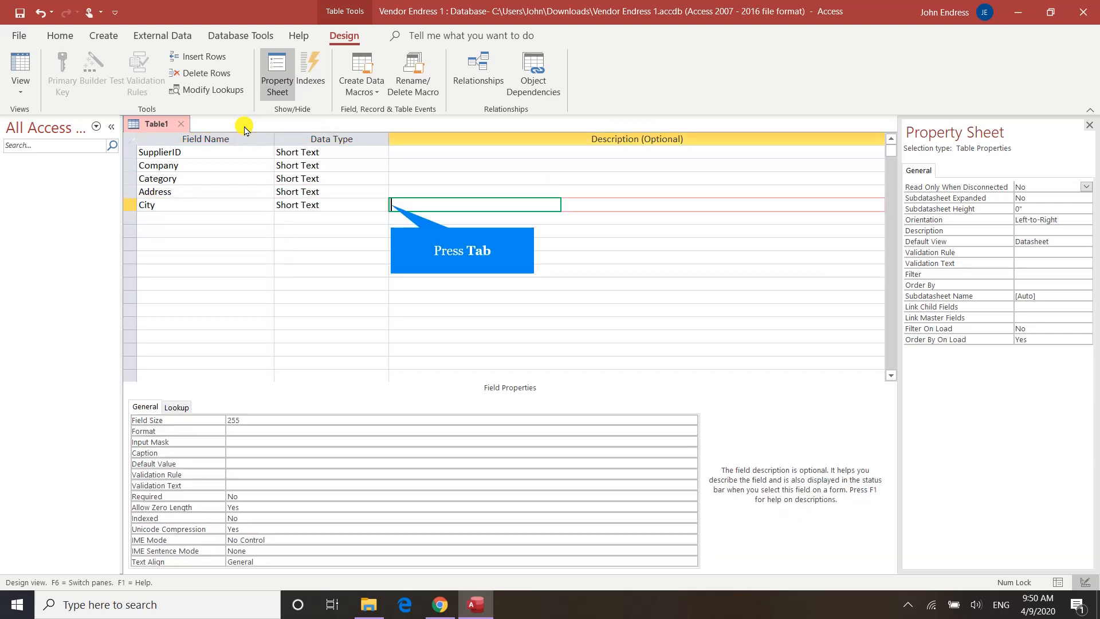
{"action": "key", "text": "Tab"}
Step: Add the fields State, Zip and Phone below City, all as Short Text
{"action": "type", "text": "S"}
{"action": "key", "text": "Tab"}
{"action": "key", "text": "Tab"}
{"action": "key", "text": "Tab"}
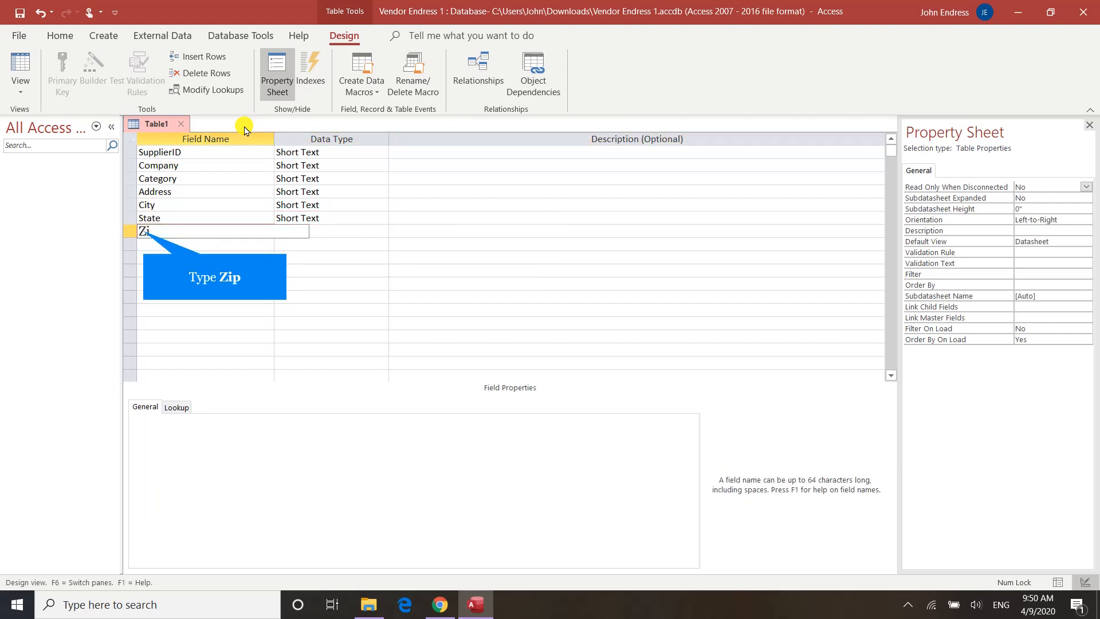
{"action": "key", "text": "Tab"}
{"action": "key", "text": "Tab"}
{"action": "key", "text": "Tab"}
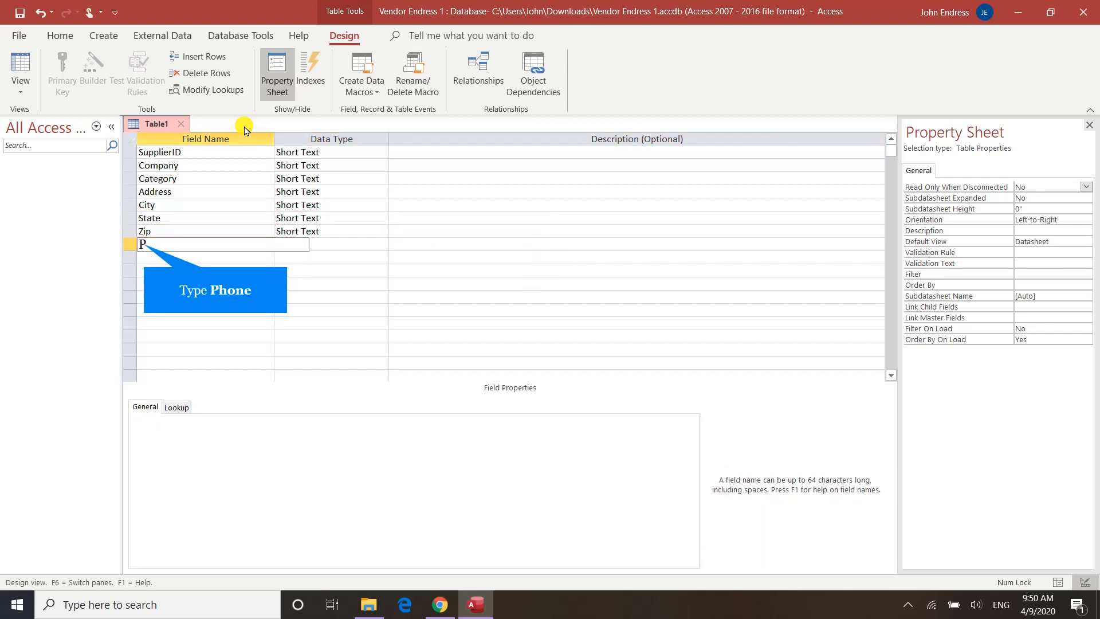
{"action": "key", "text": "Tab"}
{"action": "key", "text": "Tab"}
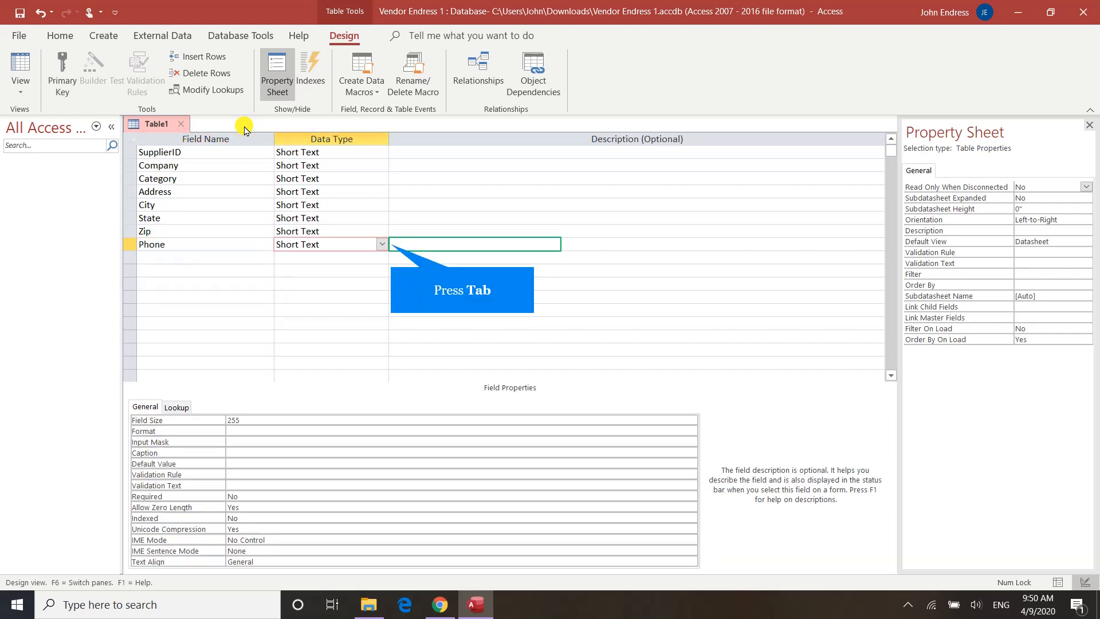
{"action": "key", "text": "Tab"}
Step: Add the fields ContactFirst and ContactLast below Phone, both as Short Text
{"action": "type", "text": "Contact"}
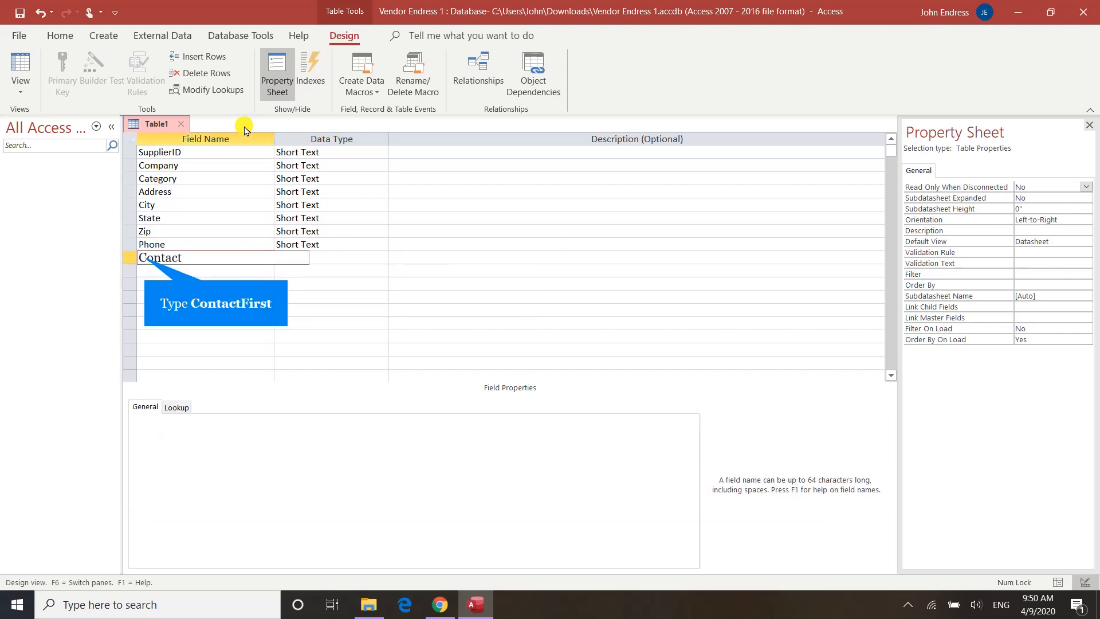
{"action": "type", "text": "Fi"}
{"action": "key", "text": "Tab"}
{"action": "key", "text": "Tab"}
{"action": "key", "text": "Tab"}
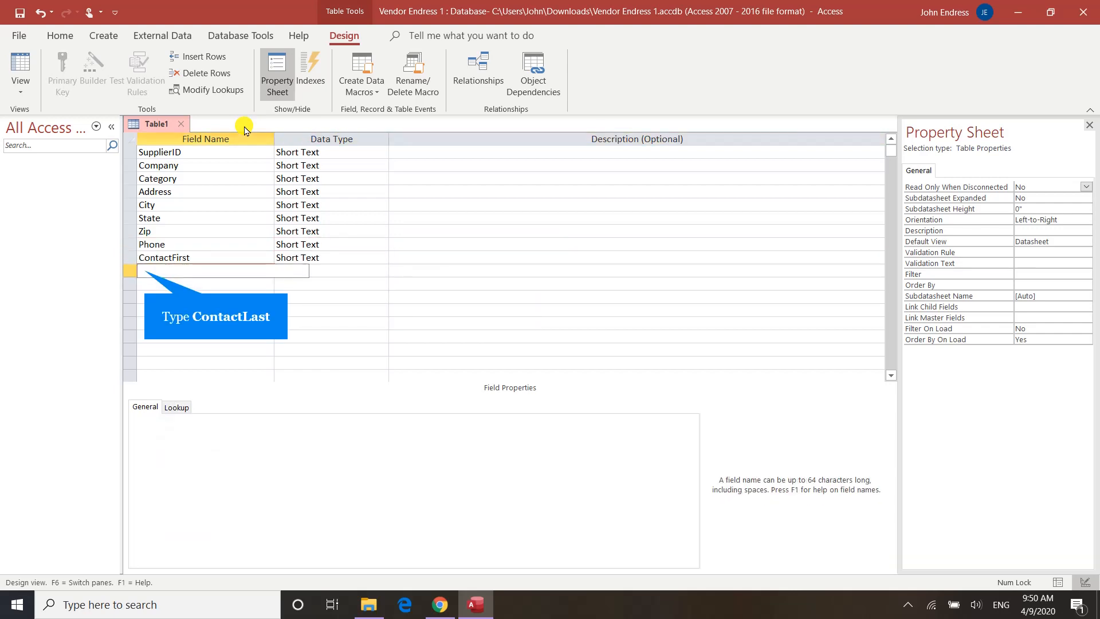
{"action": "type", "text": "ContactLa"}
{"action": "key", "text": "Tab"}
{"action": "key", "text": "Tab"}
{"action": "key", "text": "Tab"}
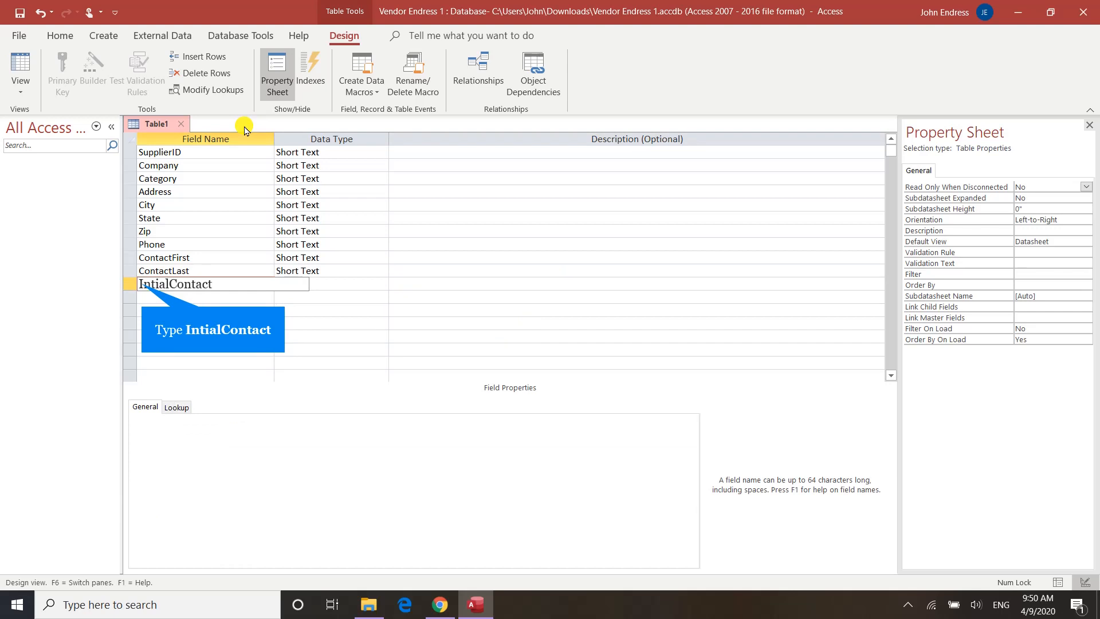
Step: Add the field IntialContact below ContactLast and set its data type to Date/Time
{"action": "key", "text": "Tab"}
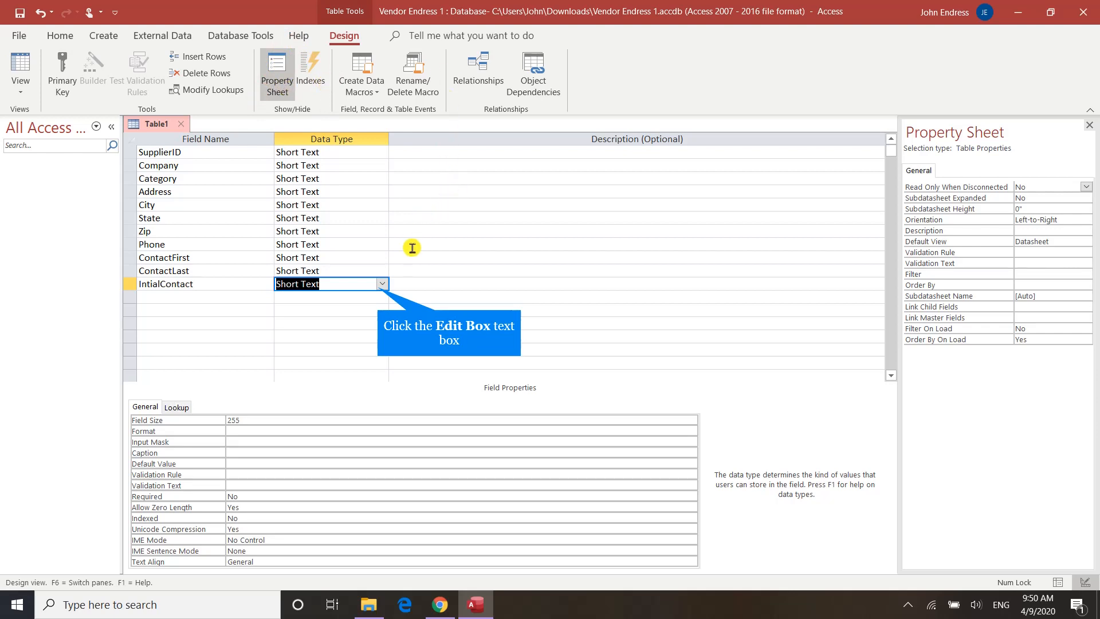
{"action": "left_click", "coordinate": [381, 283]}
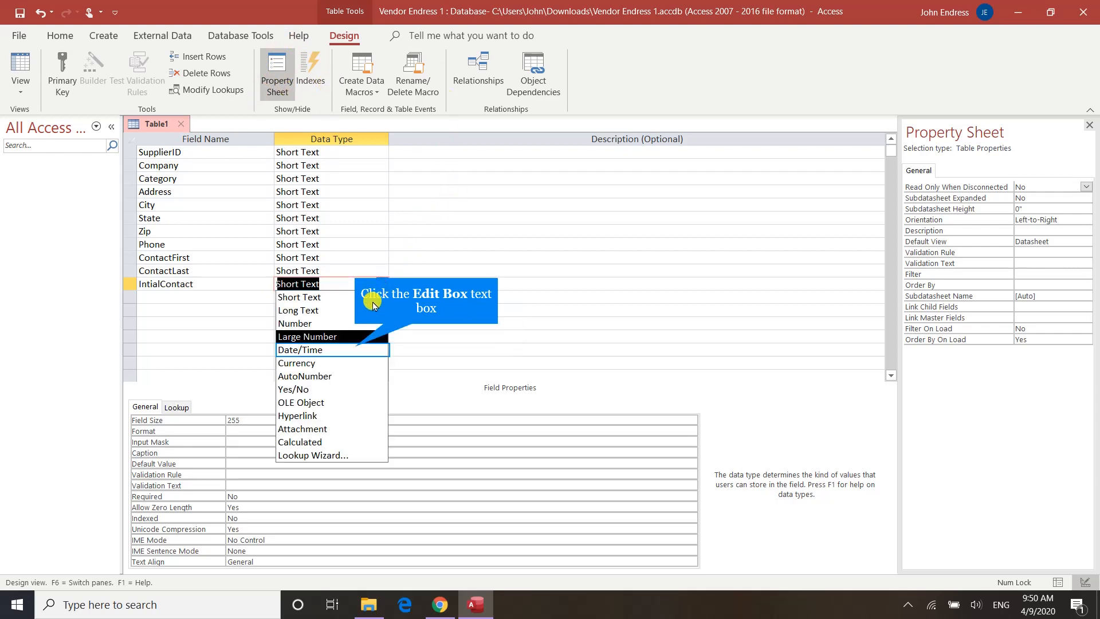
{"action": "left_click", "coordinate": [355, 349]}
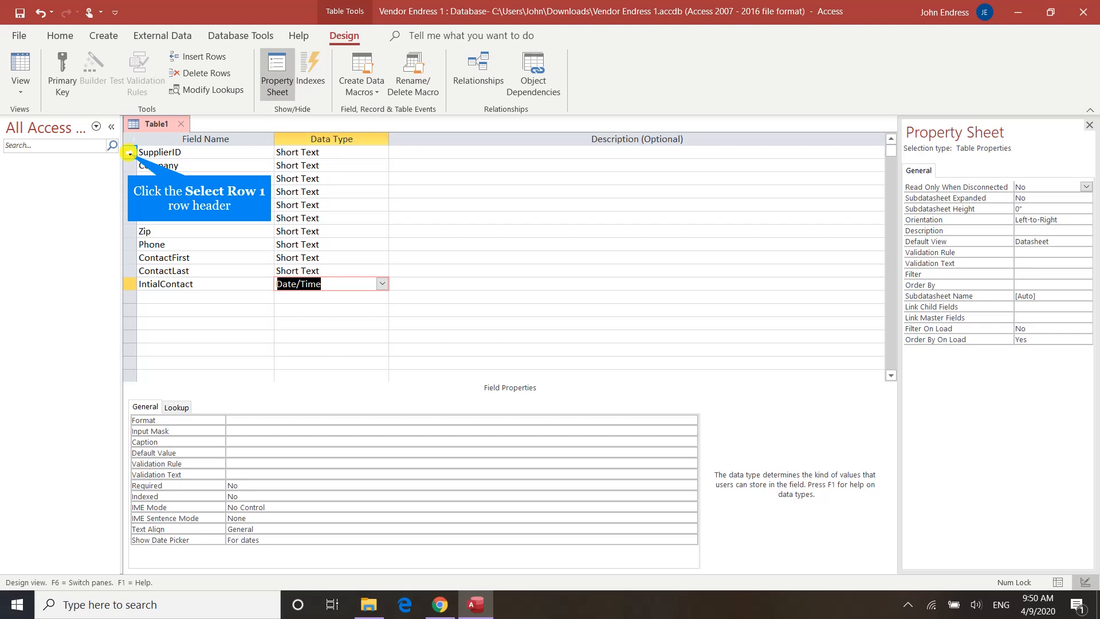
Step: Make SupplierID the primary key and save the table under the name Supplier
{"action": "left_click", "coordinate": [129, 153]}
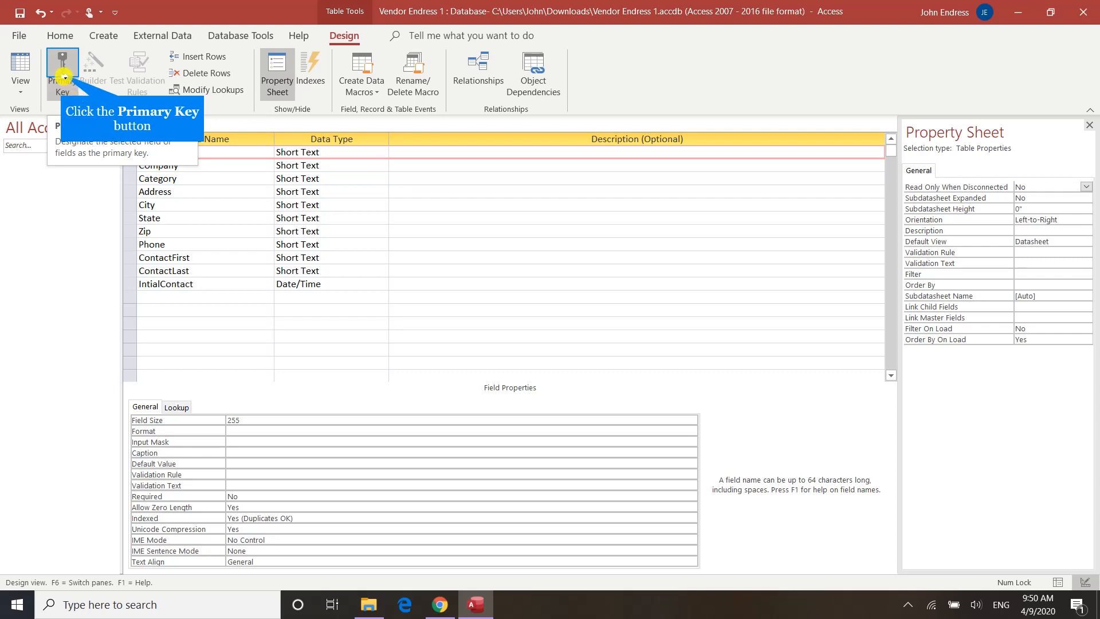
{"action": "left_click", "coordinate": [67, 80]}
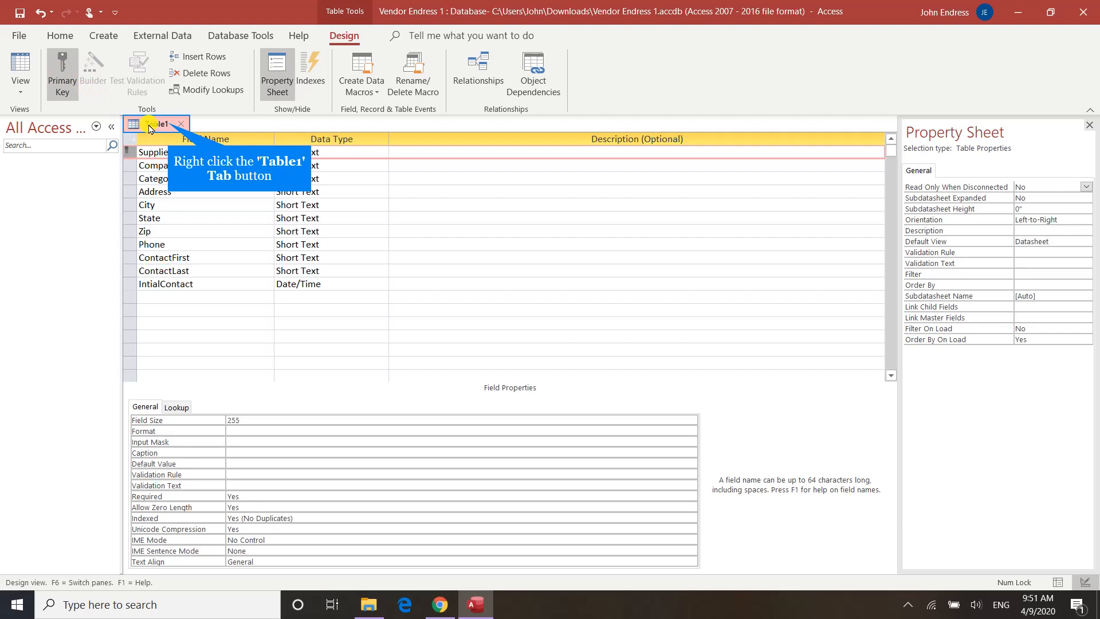
{"action": "right_click", "coordinate": [168, 126]}
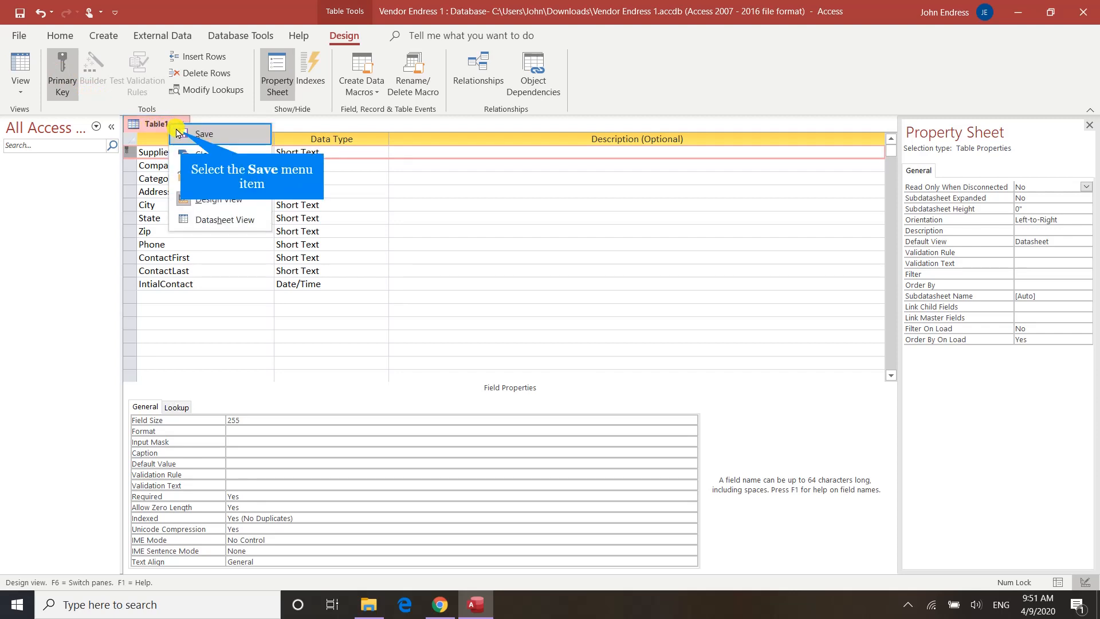
{"action": "left_click", "coordinate": [180, 133]}
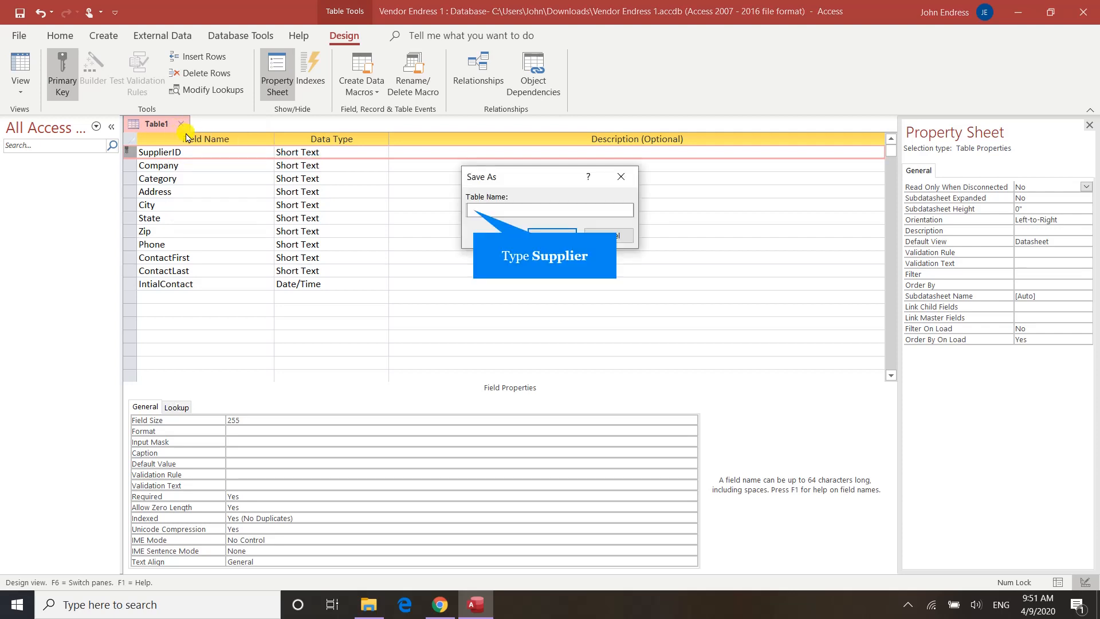
{"action": "type", "text": "Supplier"}
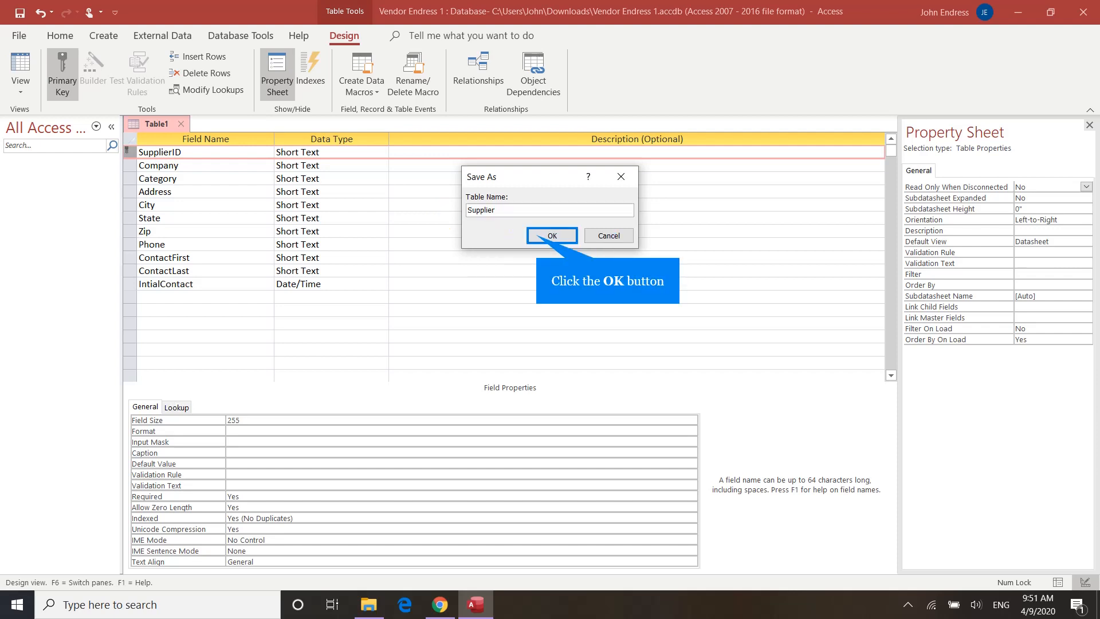
{"action": "left_click", "coordinate": [537, 237]}
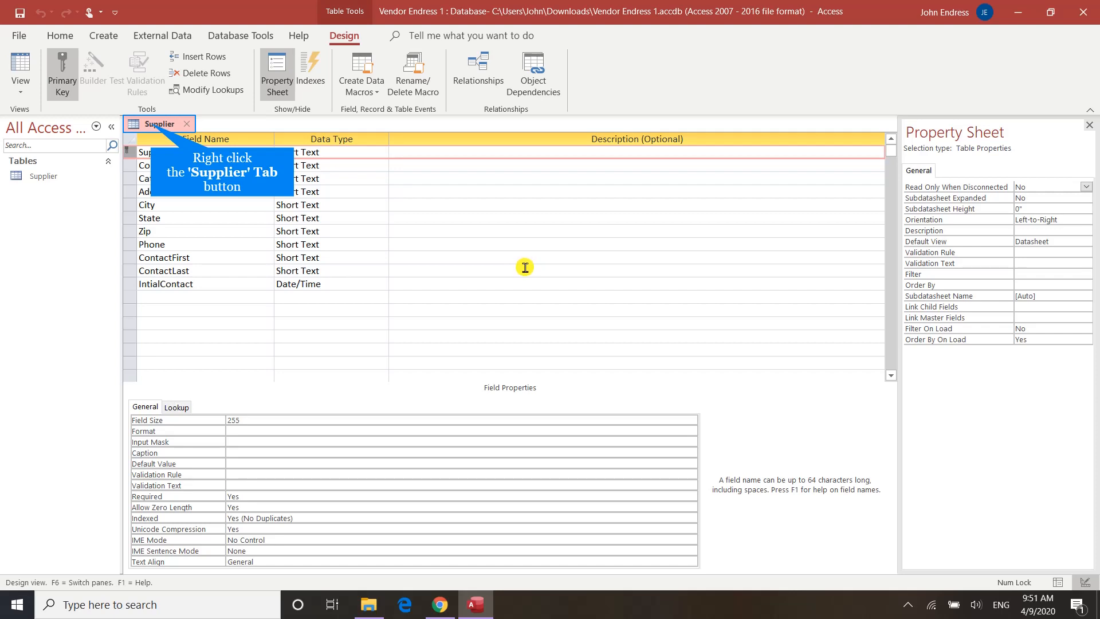
Step: Switch the Supplier table to Datasheet View and start its first record with SupplierID YUM345, Company Yummy Dog Food and Category Resale
{"action": "right_click", "coordinate": [151, 125]}
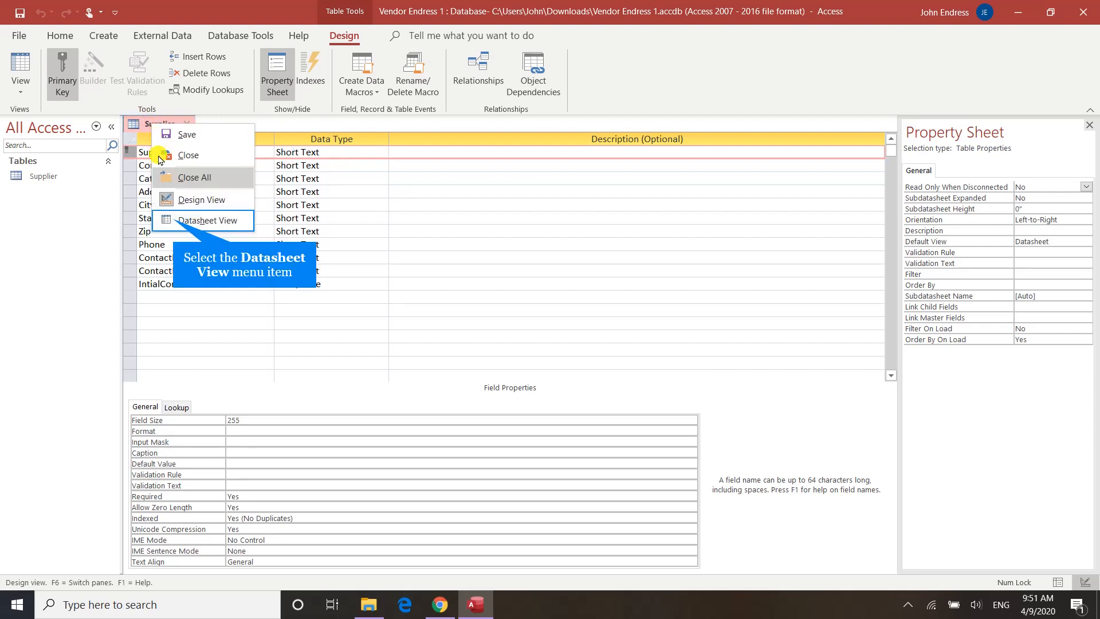
{"action": "left_click", "coordinate": [173, 219]}
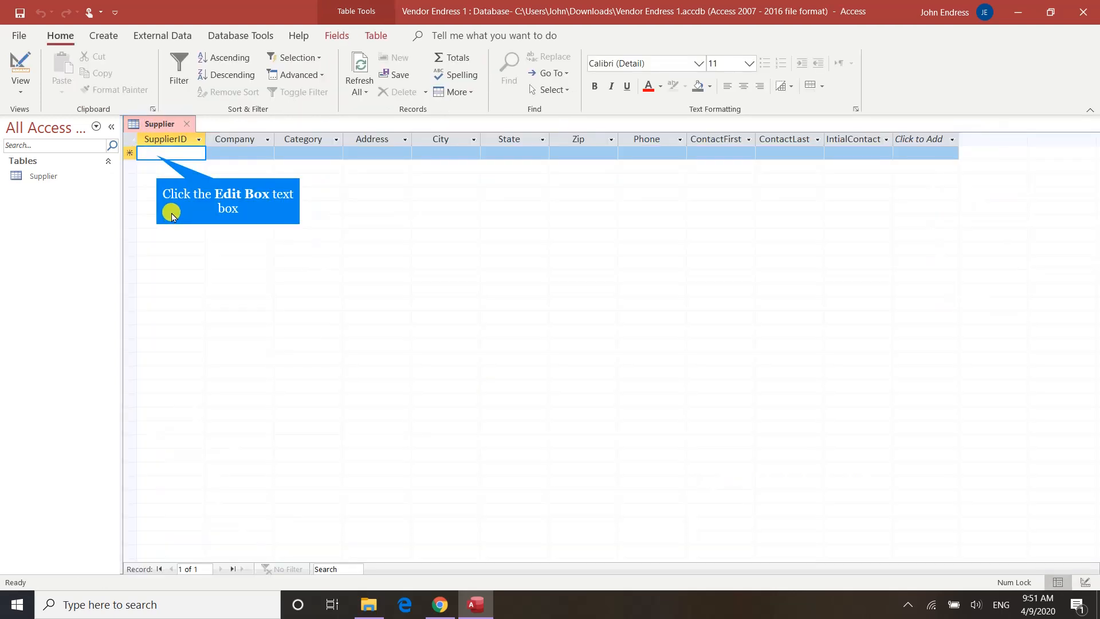
{"action": "left_click", "coordinate": [156, 155]}
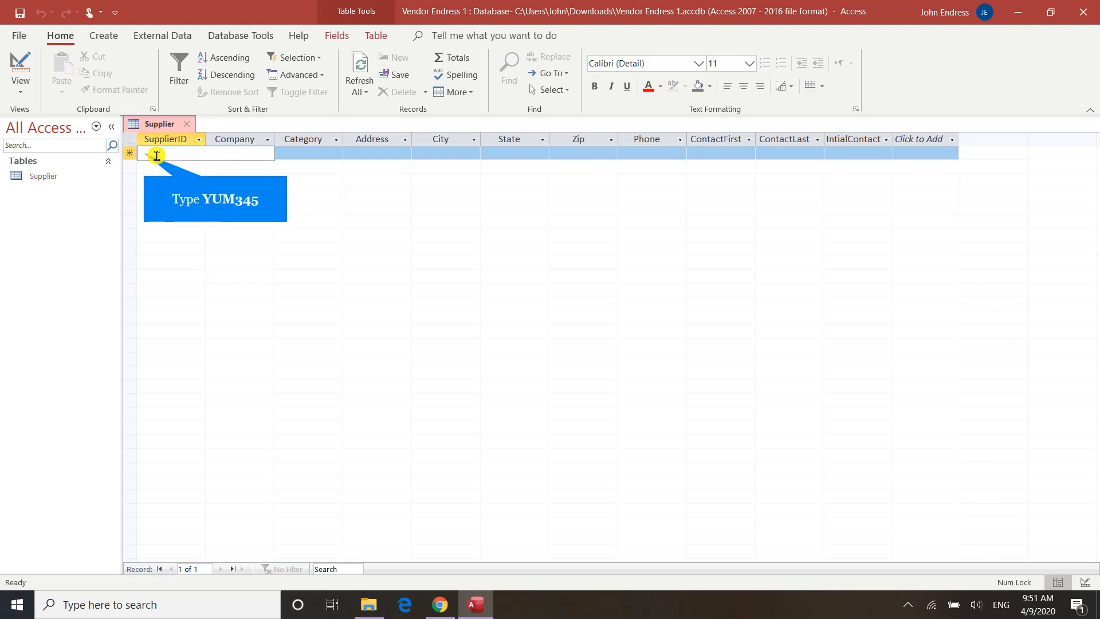
{"action": "type", "text": "YUM345"}
{"action": "key", "text": "Tab"}
{"action": "type", "text": "Yumm"}
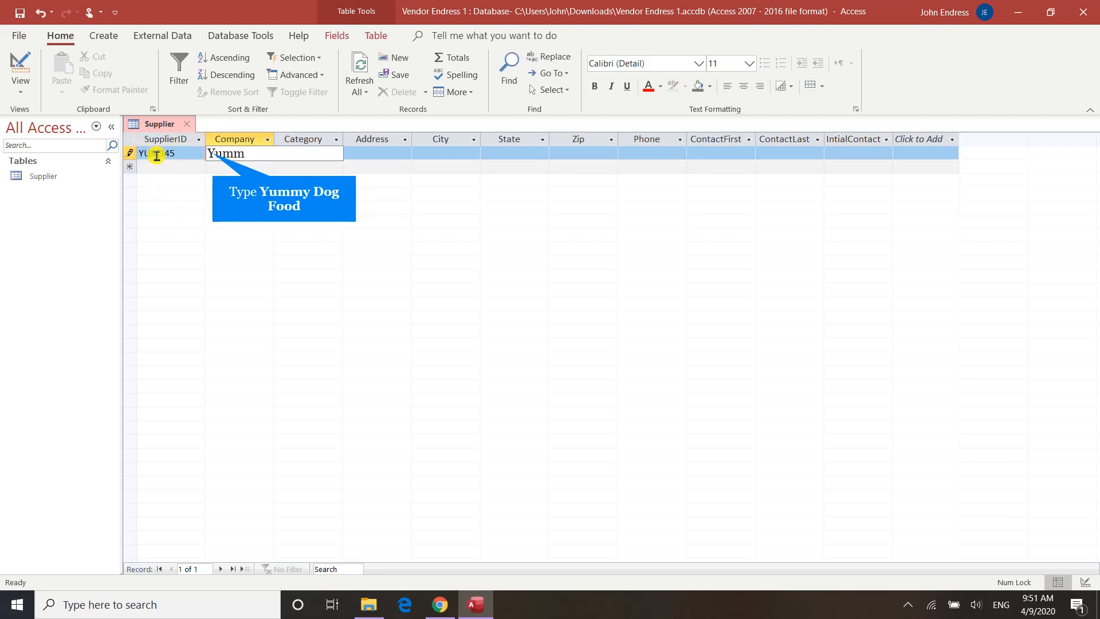
{"action": "type", "text": "y Dog Food"}
{"action": "key", "text": "Tab"}
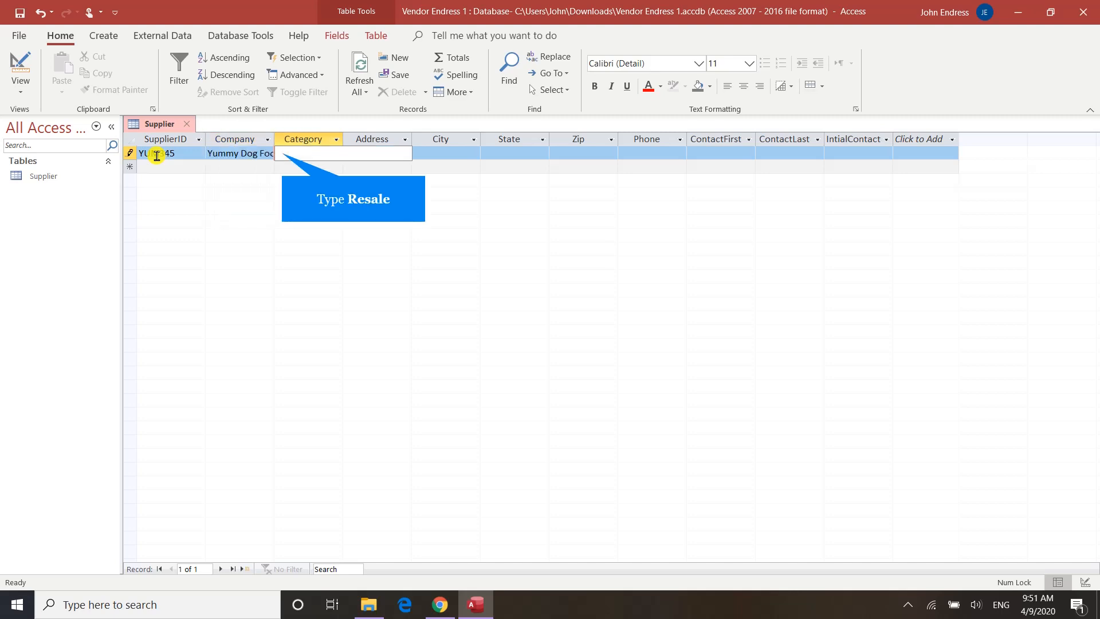
{"action": "type", "text": "Resal"}
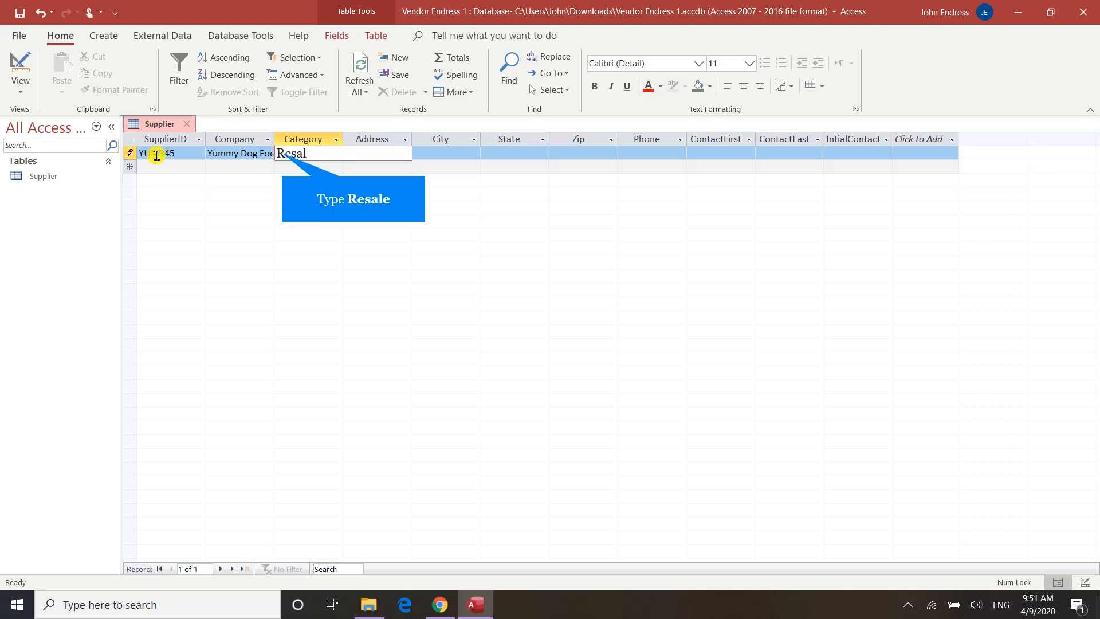